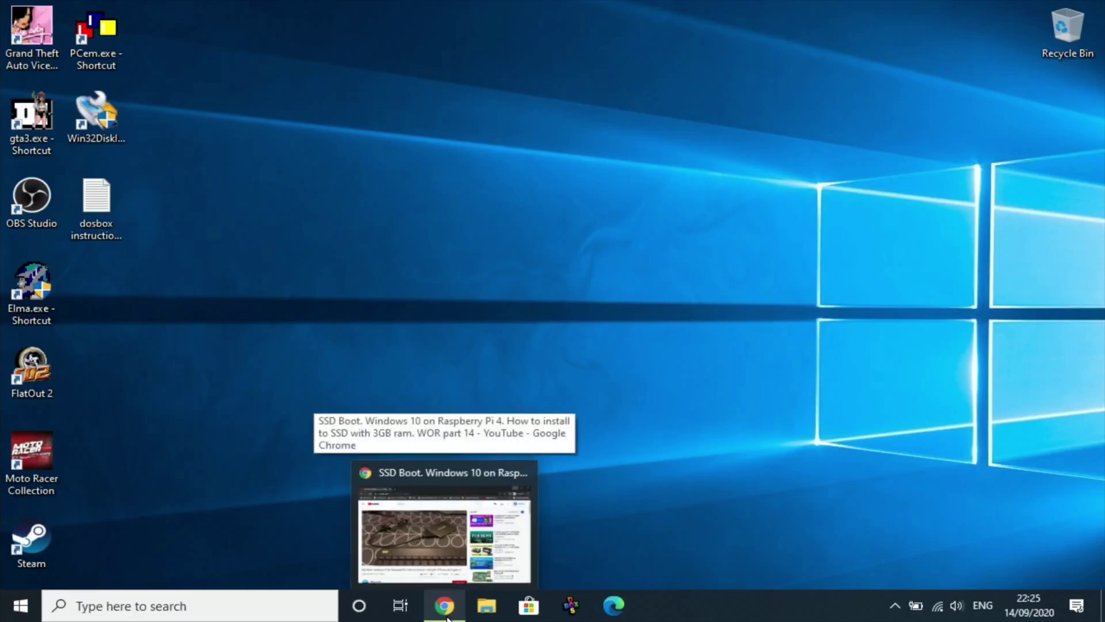
Step: Bring the YouTube window back and pause the SSD boot video
click(445, 605)
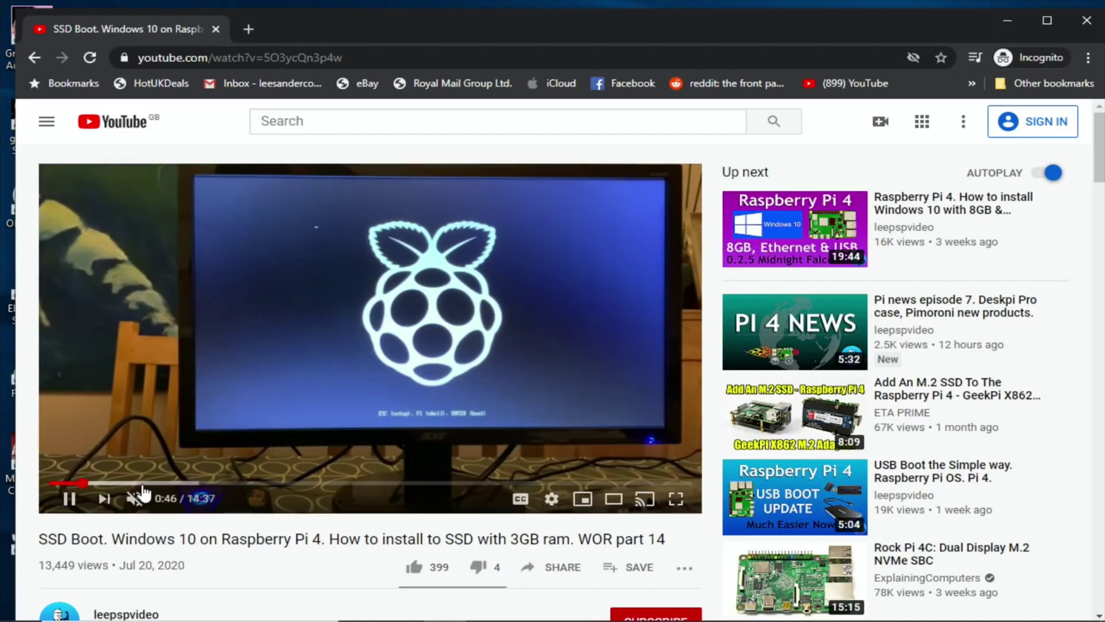
click(69, 498)
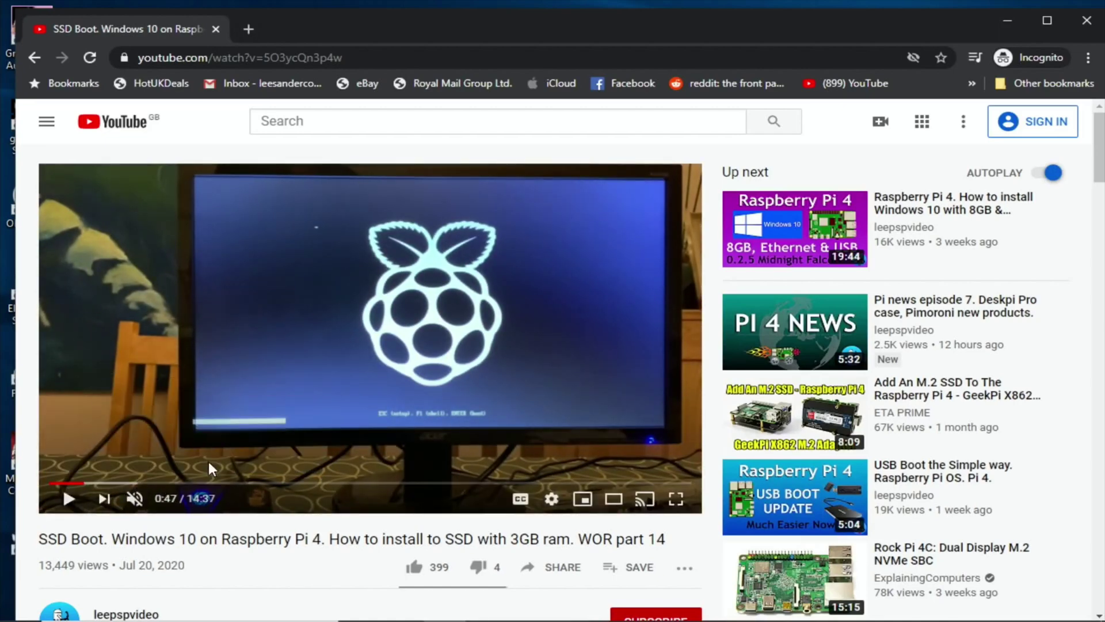
scroll(208, 460, down, 4)
scroll(212, 451, down, 2)
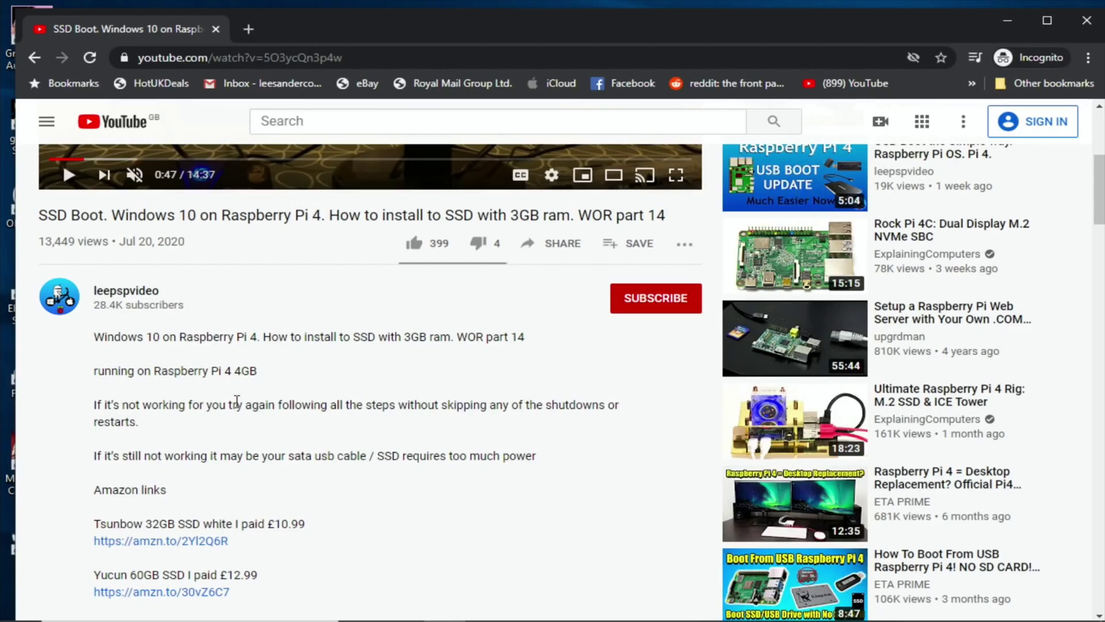
scroll(237, 404, down, 3)
scroll(237, 403, down, 2)
scroll(251, 393, down, 1)
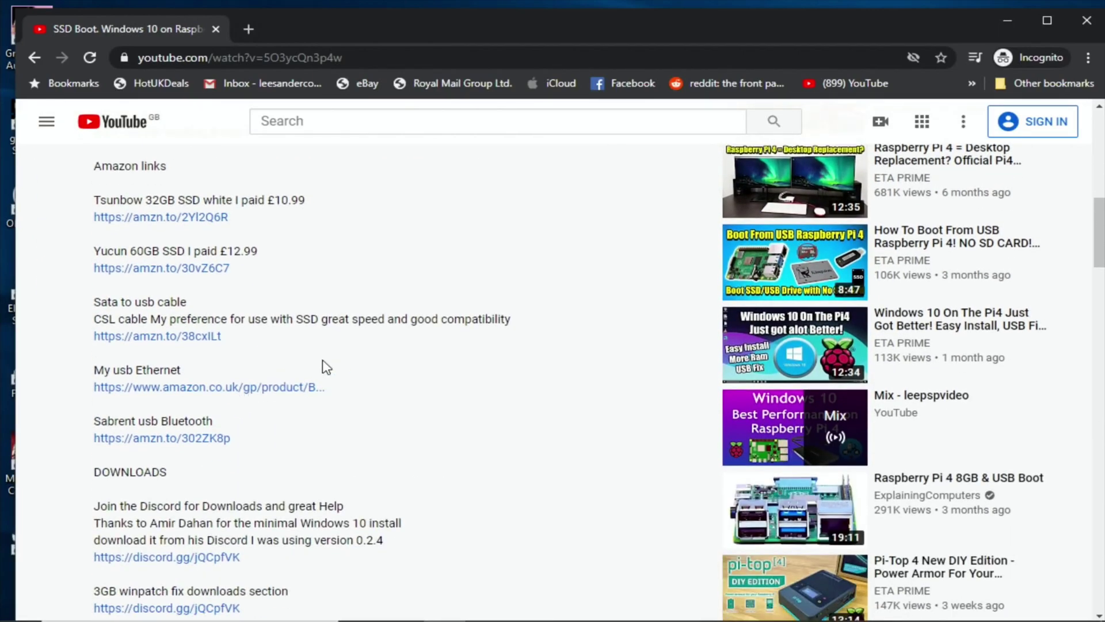
scroll(343, 365, down, 2)
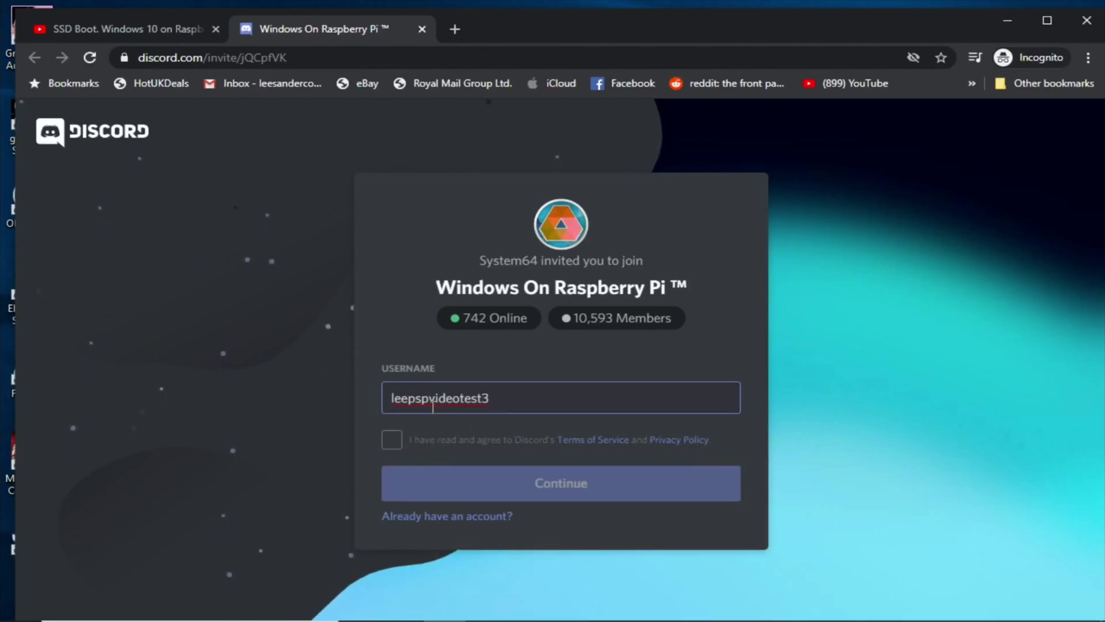
Step: Accept the terms of service and continue to join the Windows On Raspberry Pi server
click(393, 440)
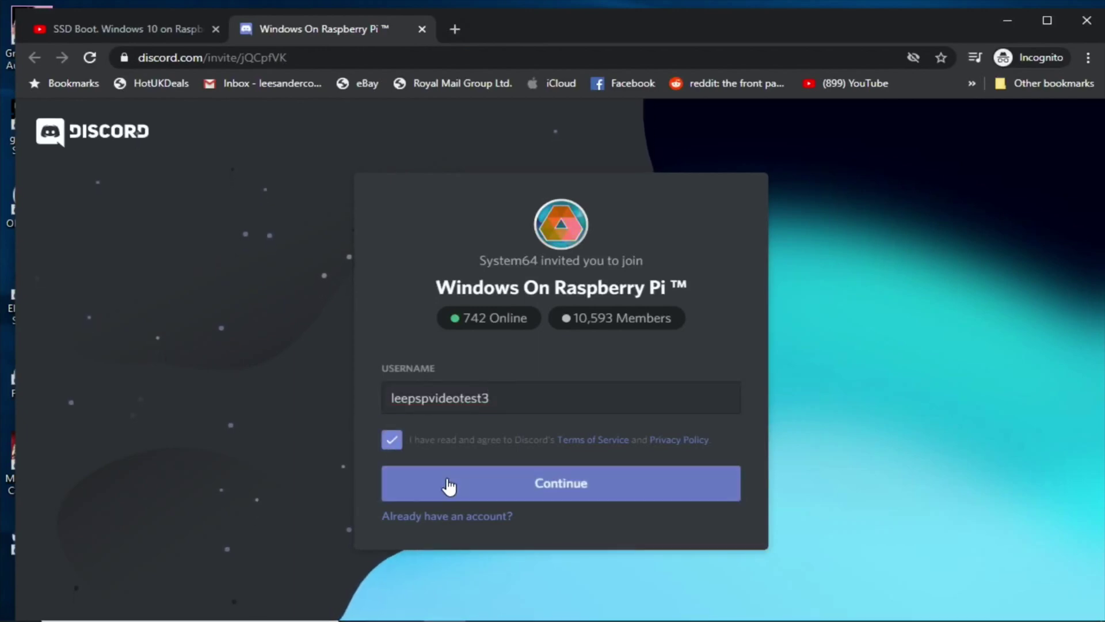
click(549, 487)
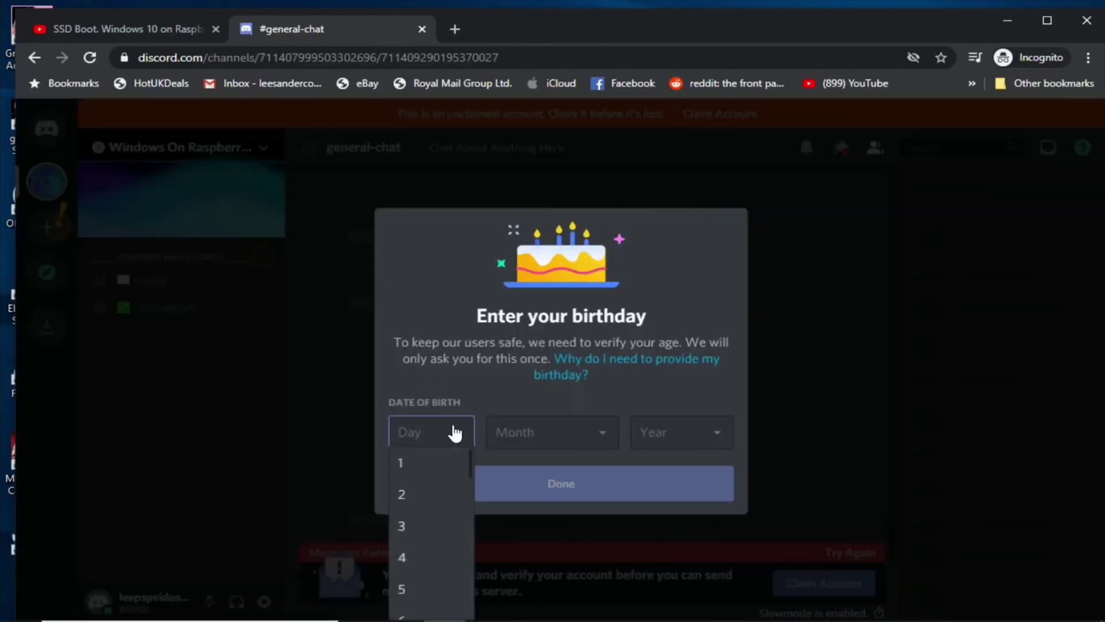
Step: Enter a birthday of day 1, March, 1968 and confirm it with Done
click(449, 475)
click(568, 447)
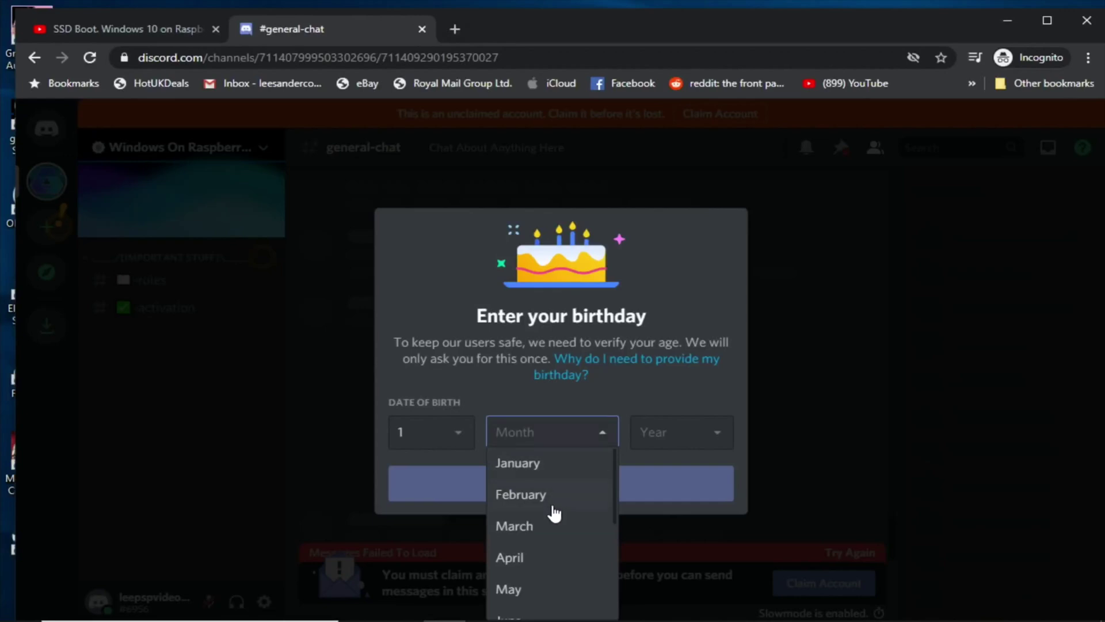
click(553, 523)
click(711, 441)
scroll(683, 518, down, 5)
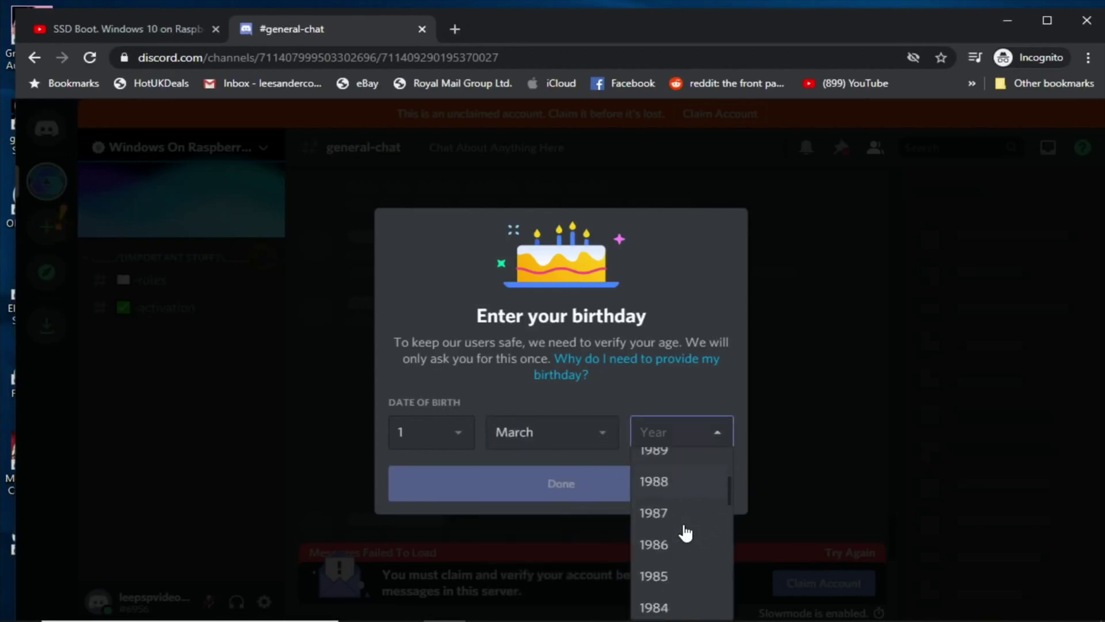
scroll(682, 518, down, 3)
click(657, 529)
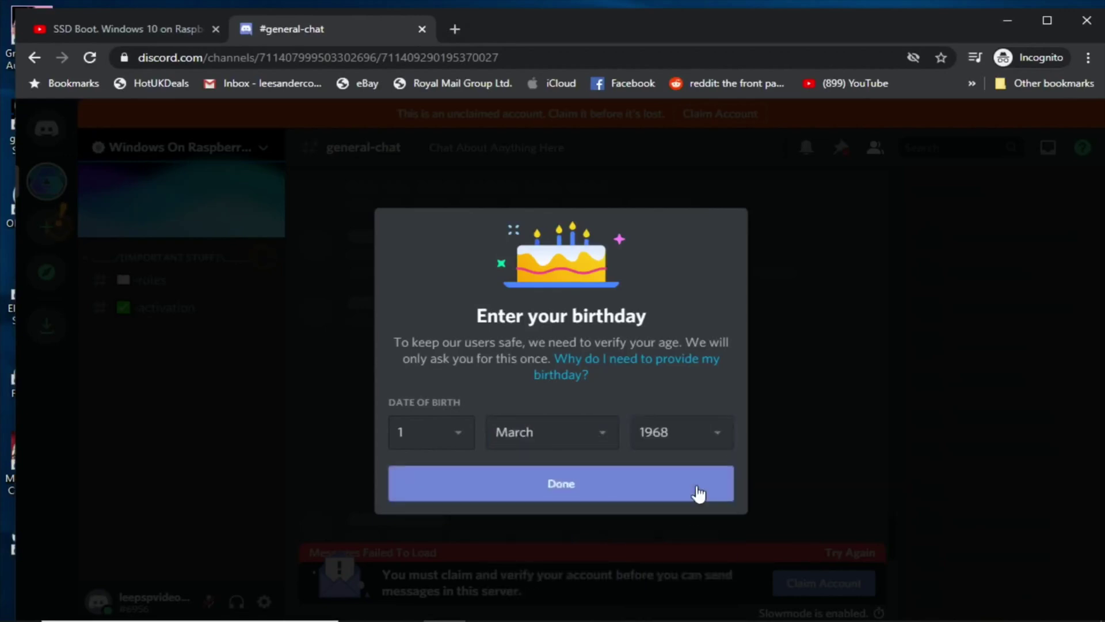
click(612, 486)
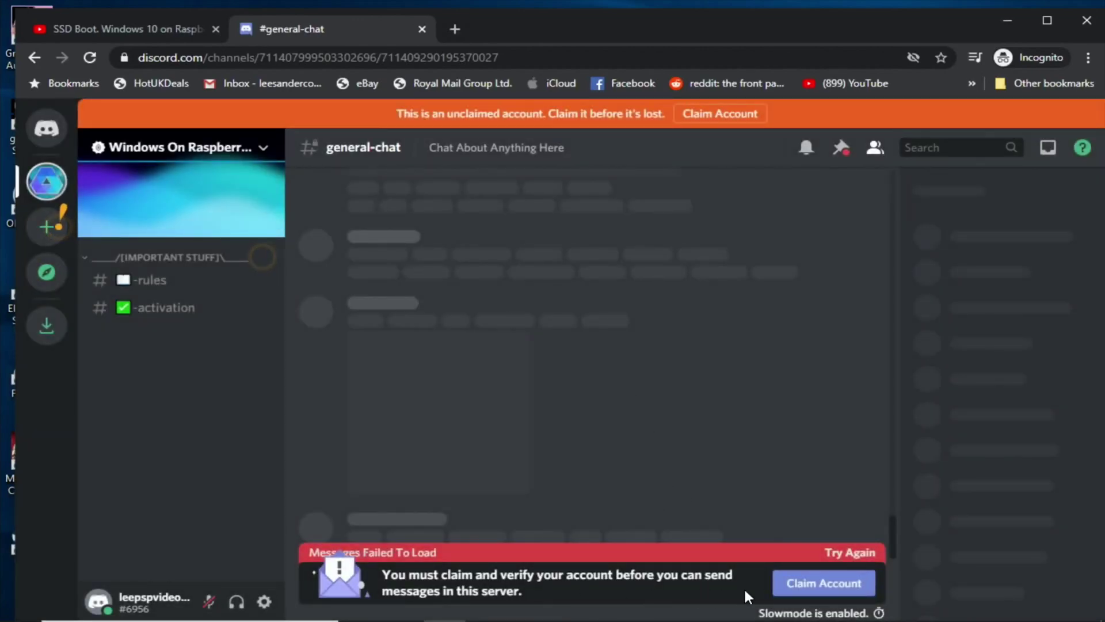
Step: Start the account claim from the Claim Account banner and submit the claim form
click(806, 583)
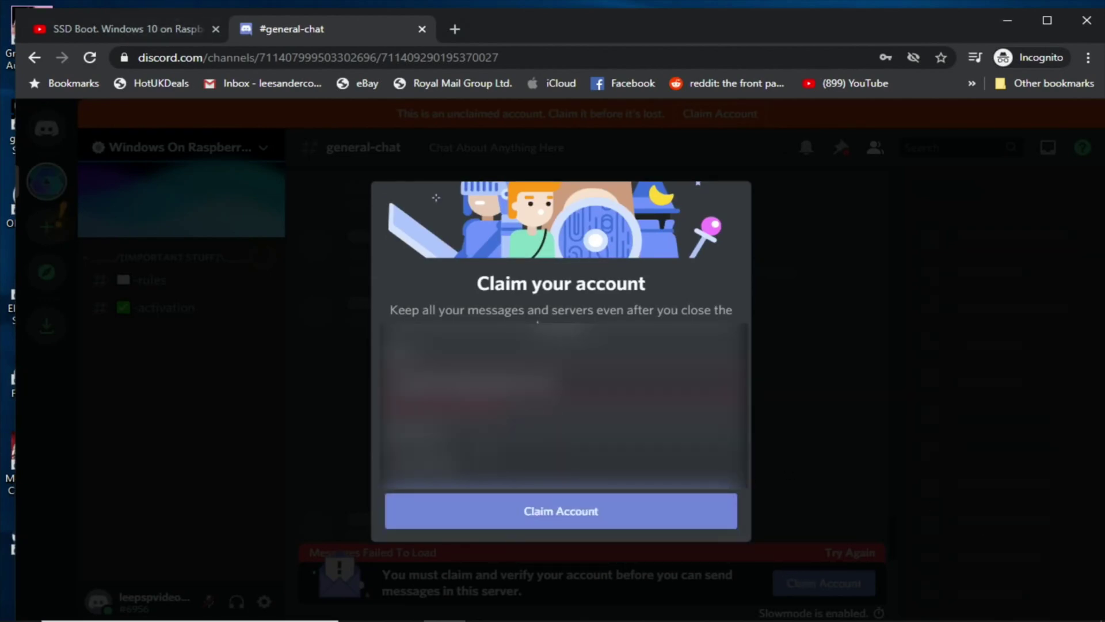
click(520, 517)
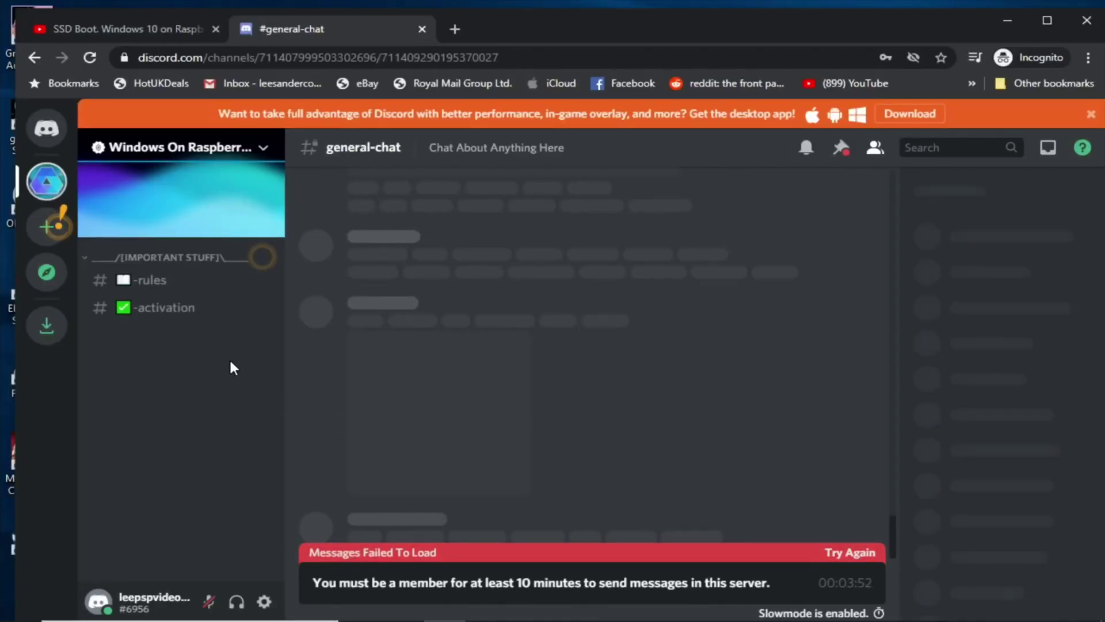
Step: Look over the -rules channel, then return to the -activation channel
click(156, 307)
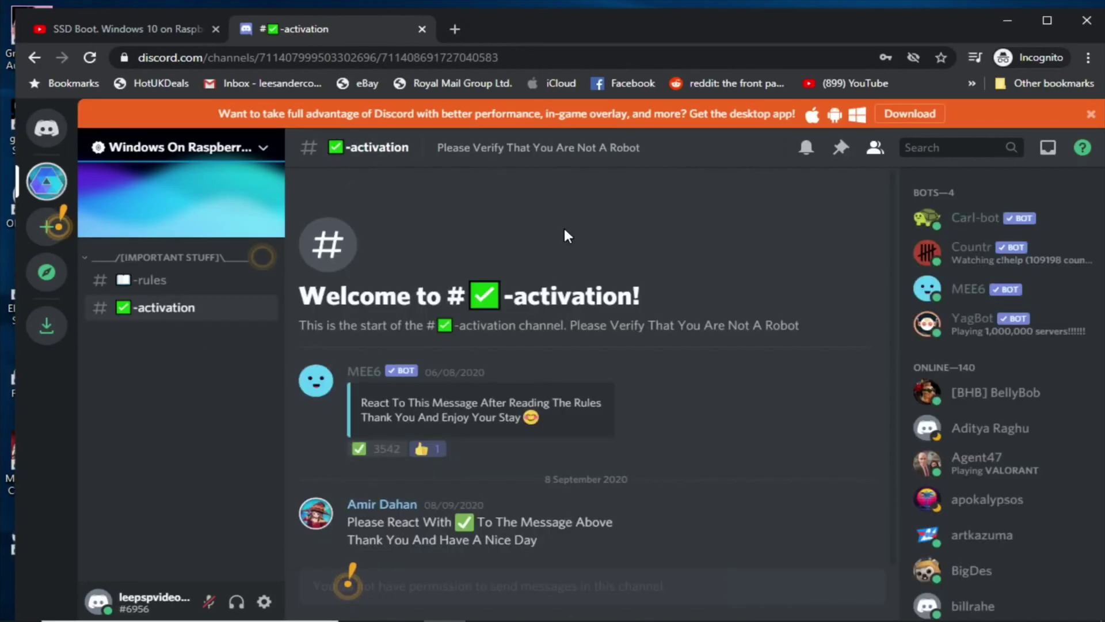
click(148, 280)
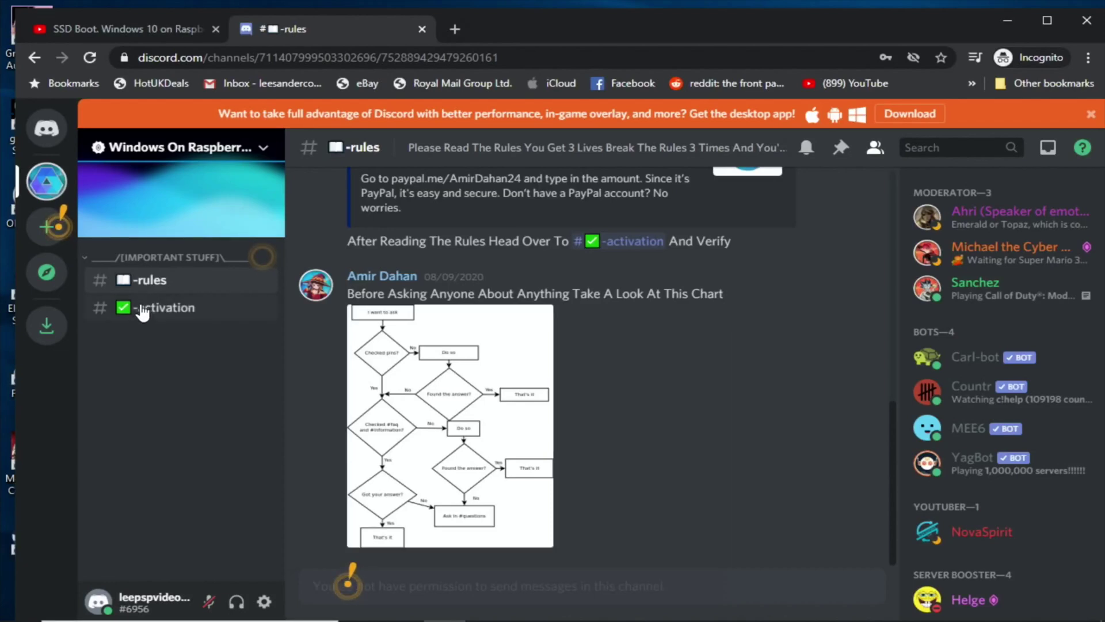
click(142, 309)
mouse_move(475, 407)
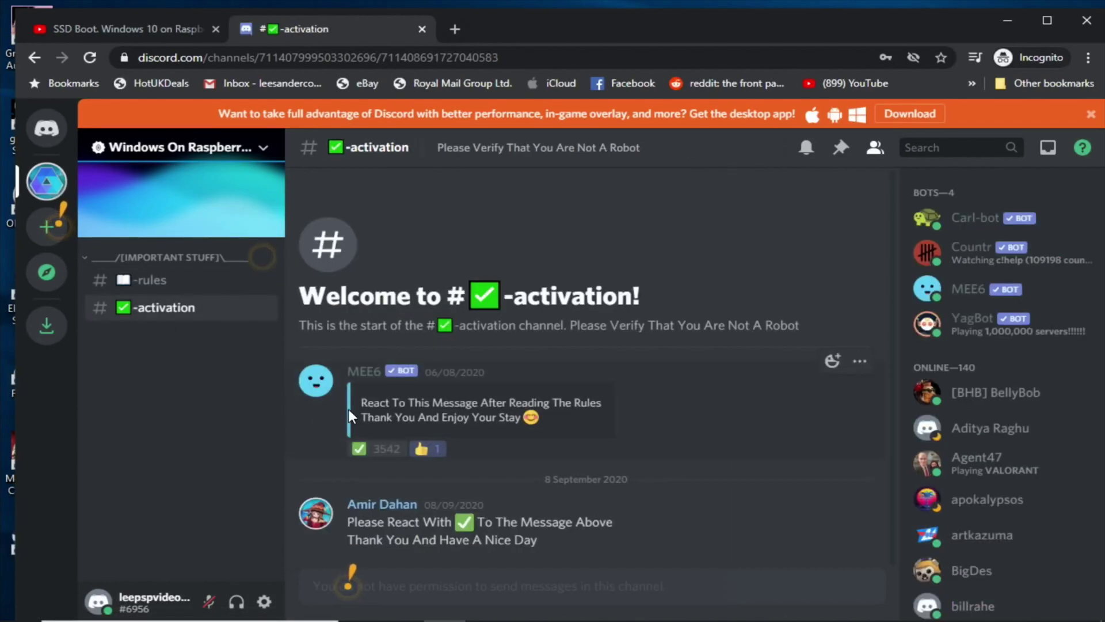
Step: React with a check mark on the bot's message, after adding and removing a thumbs up
click(833, 360)
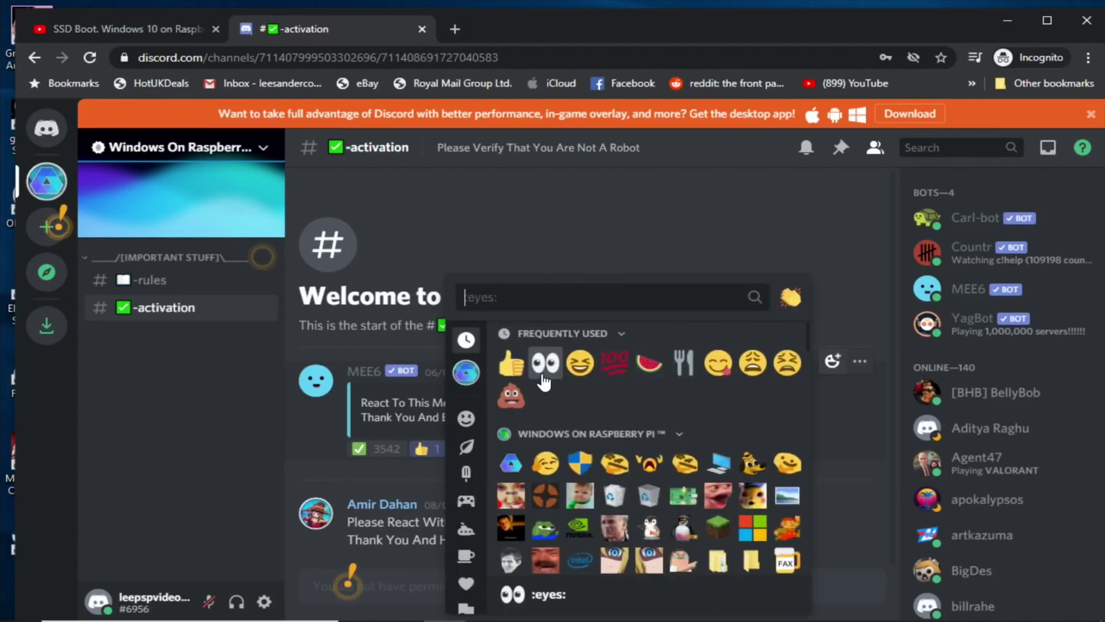
click(511, 363)
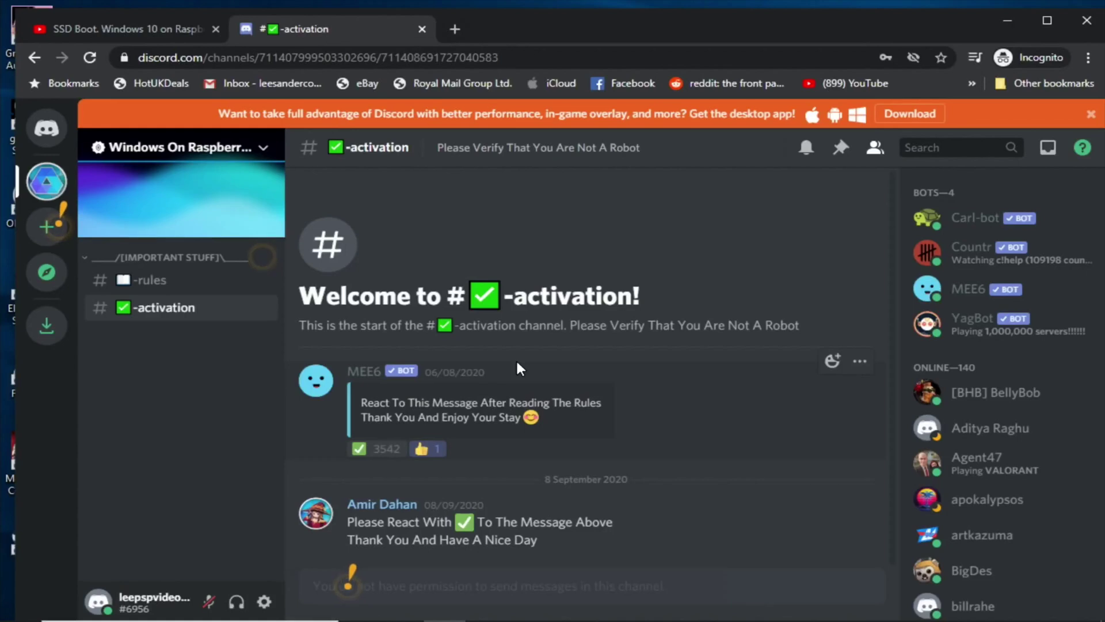
click(426, 448)
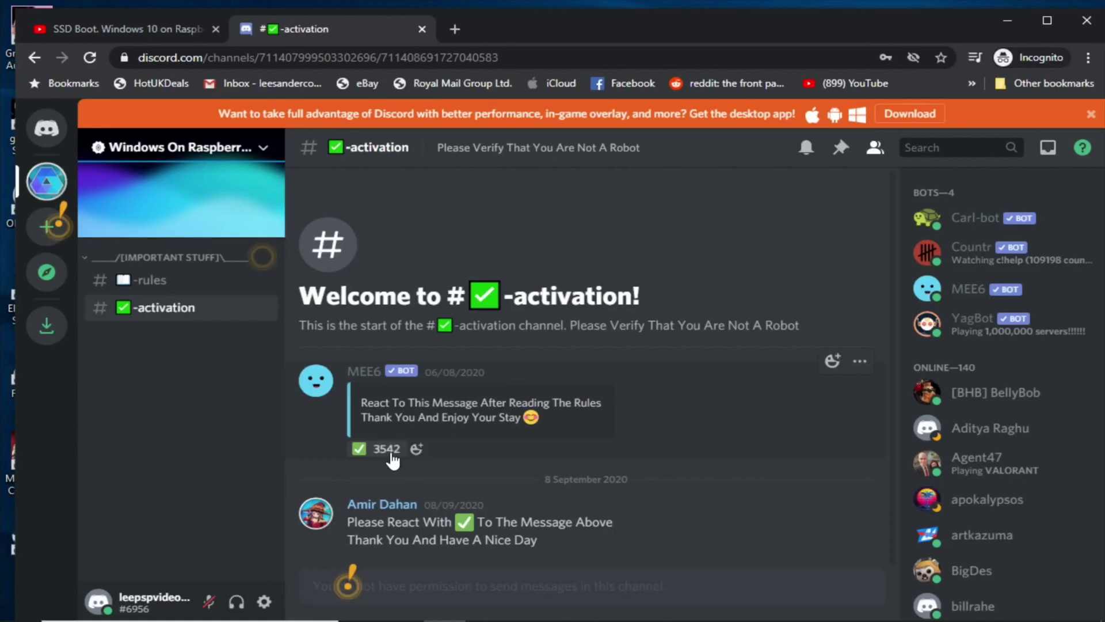
click(359, 449)
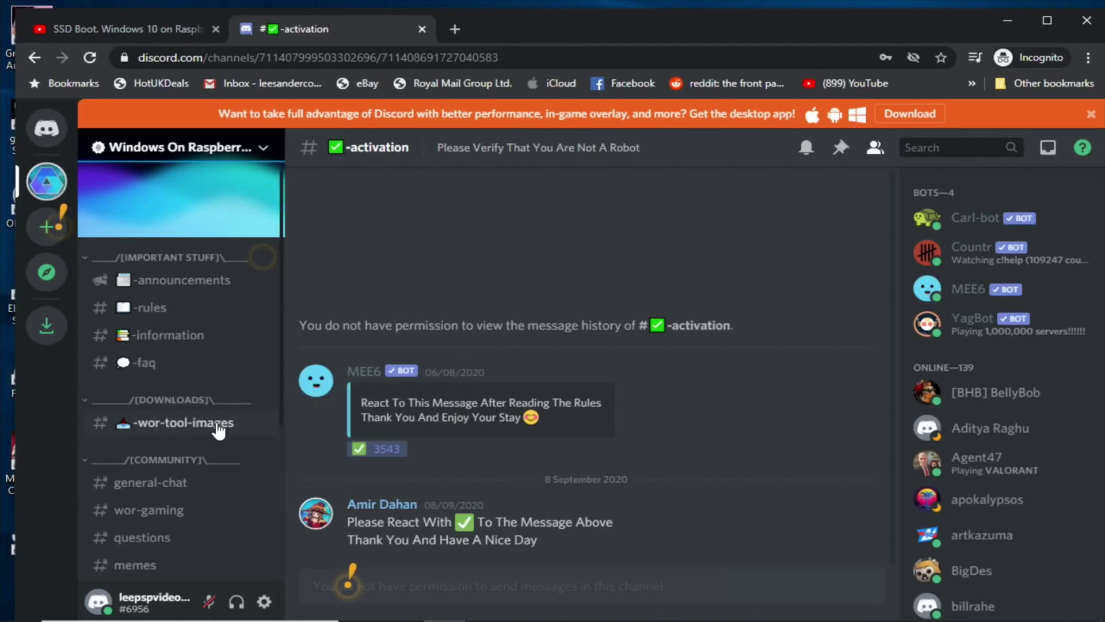
Step: Go to #wor-tool-images and open its mega.nz link for Midnight Falcon.wim
click(177, 428)
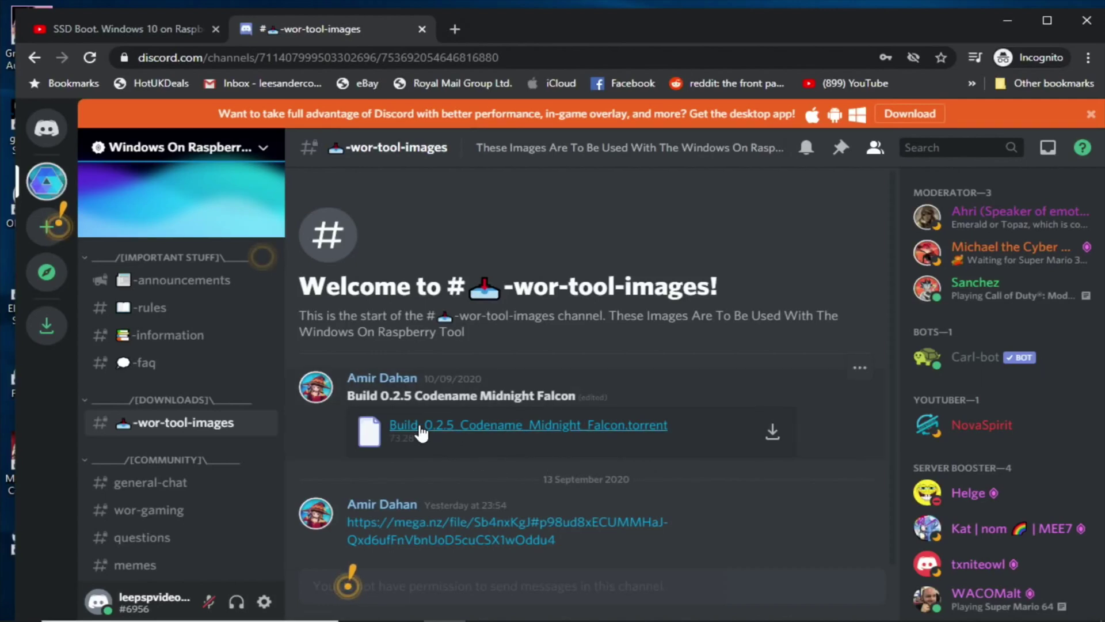
mouse_move(506, 522)
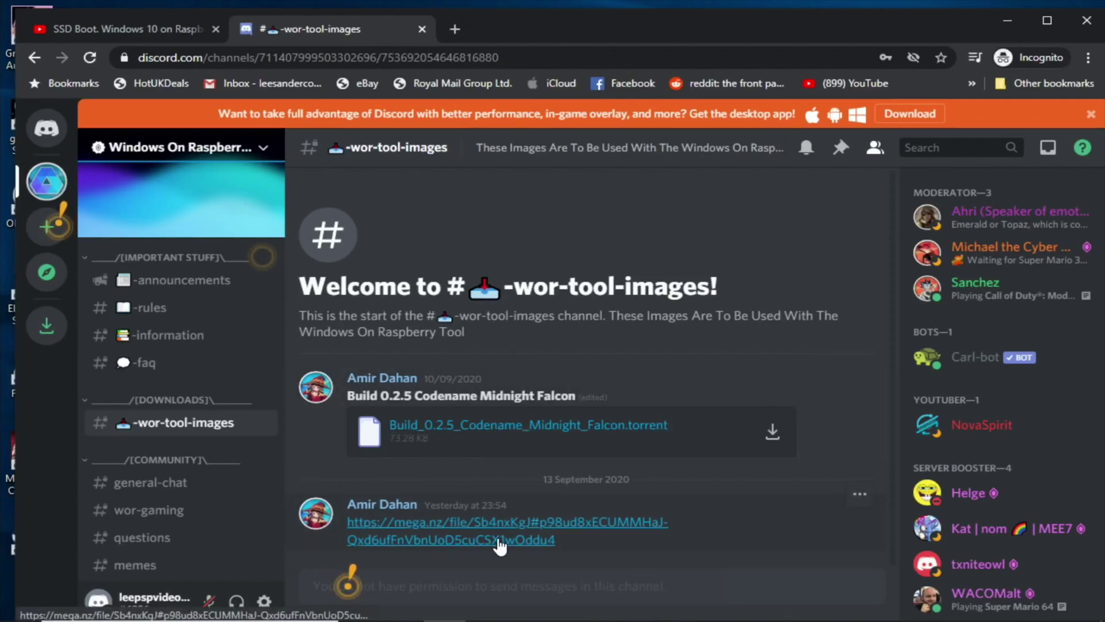
click(512, 540)
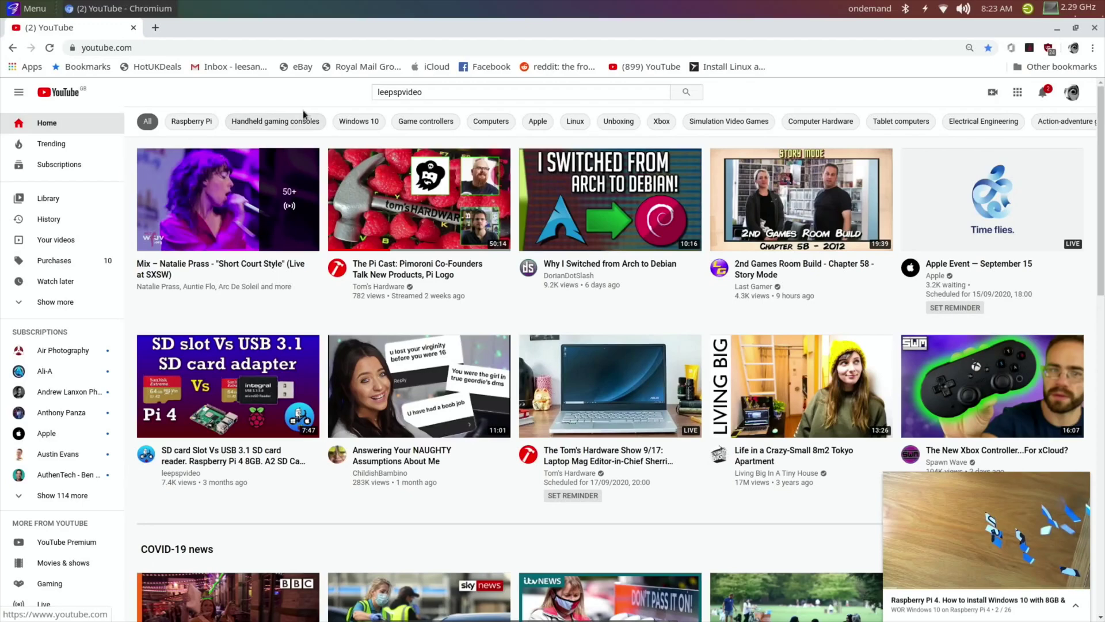
Step: Search YouTube for leepspvideo and show the channel's playlists
click(431, 92)
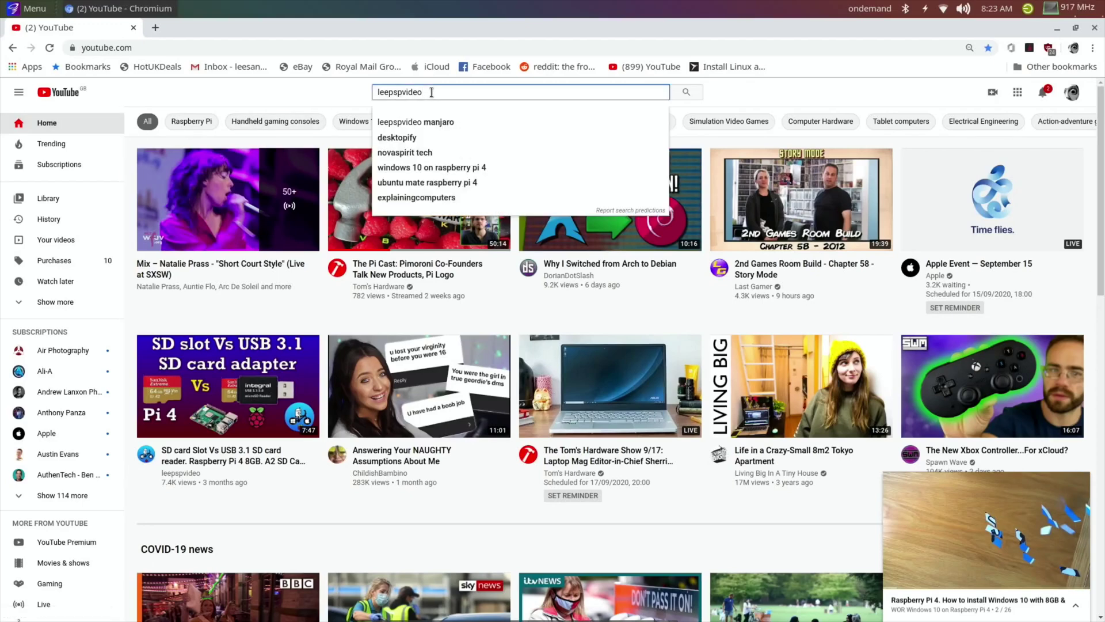
key(Return)
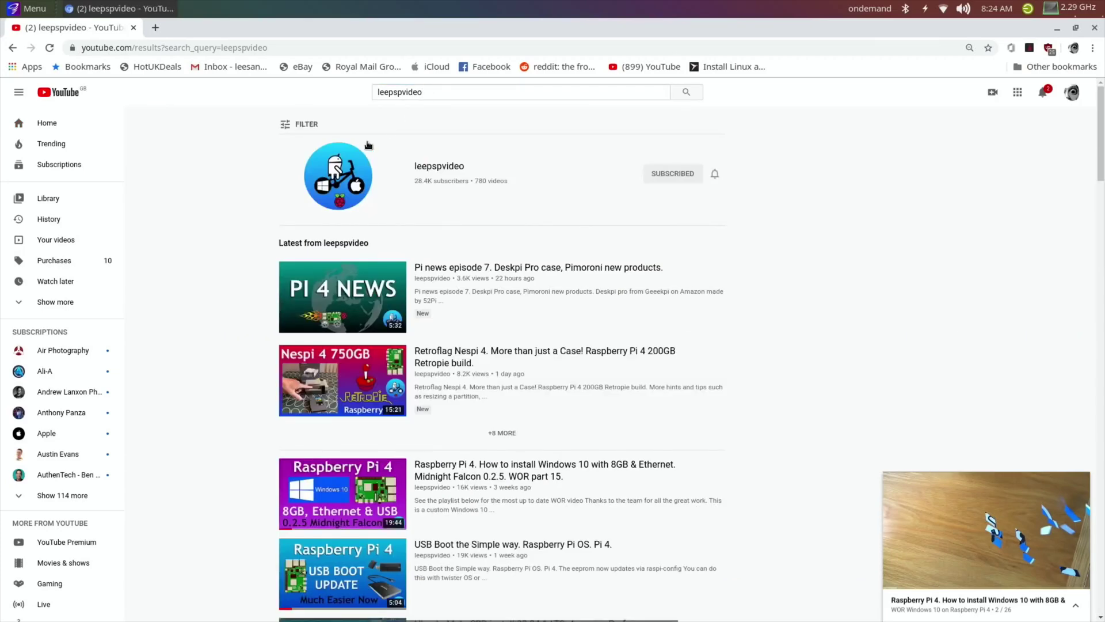
click(338, 174)
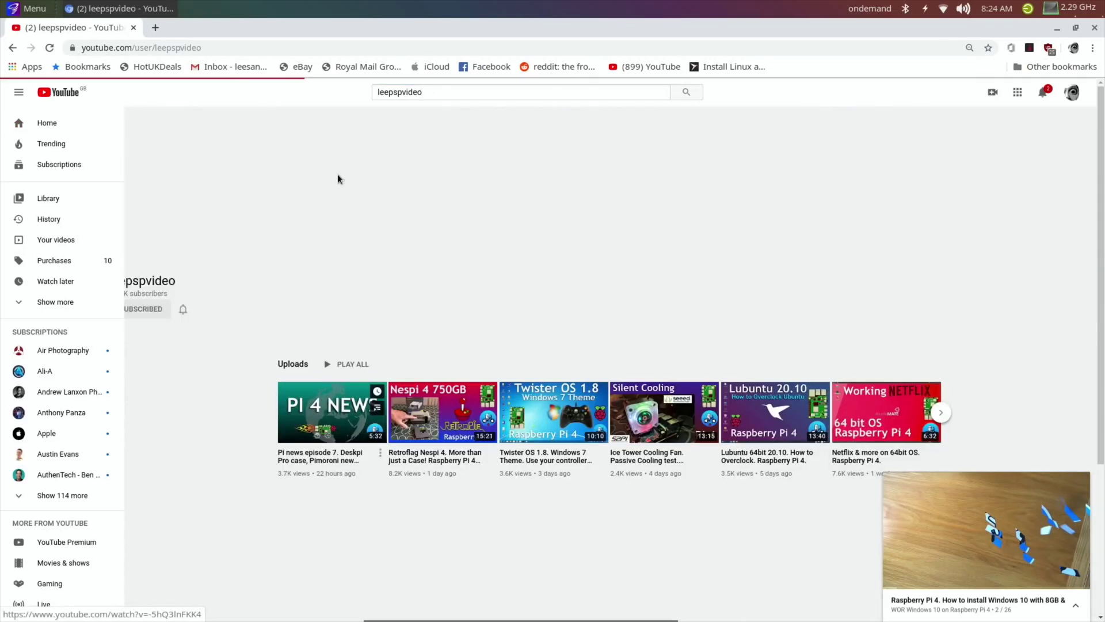
click(428, 328)
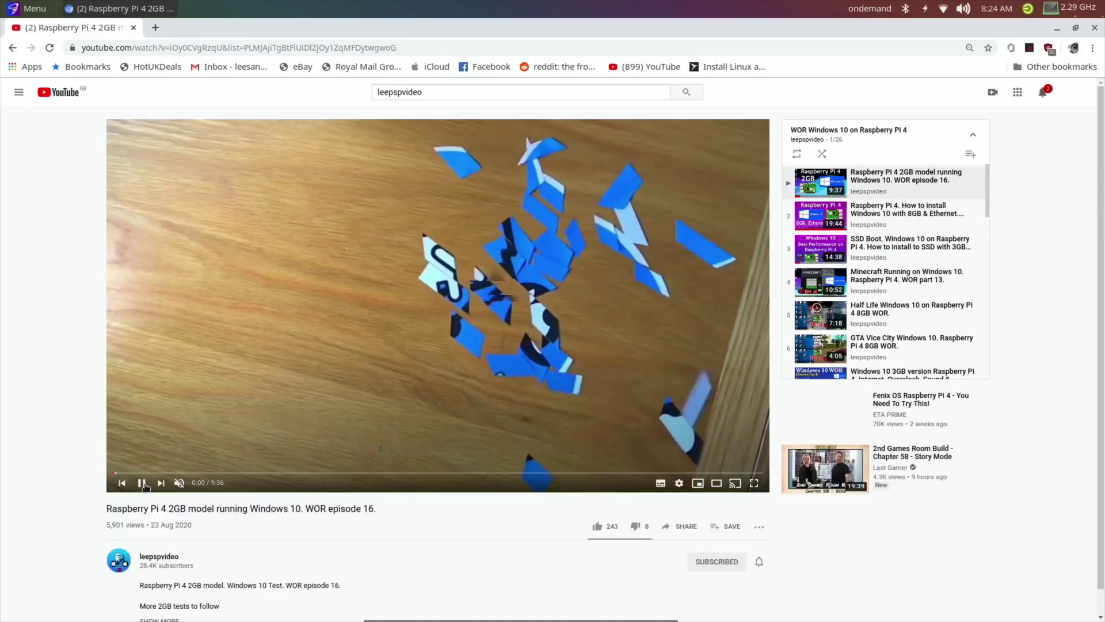
Step: Pause the first video and play item 2, 'How to install Windows 10 with 8GB & Ethernet'
click(128, 458)
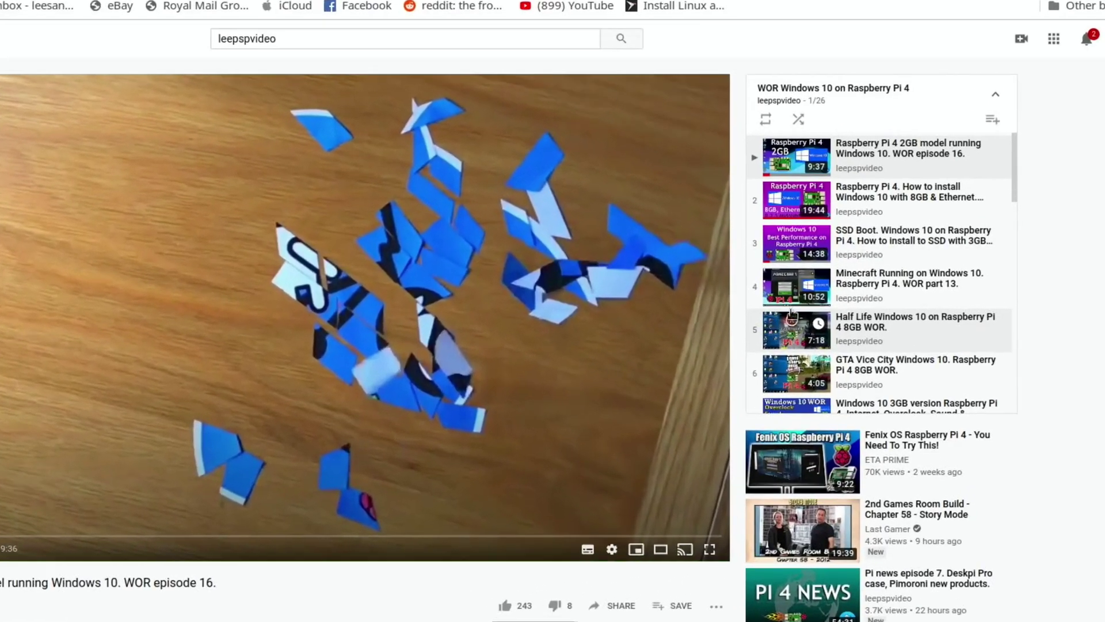
scroll(916, 264, down, 5)
scroll(916, 264, down, 5)
scroll(918, 266, down, 5)
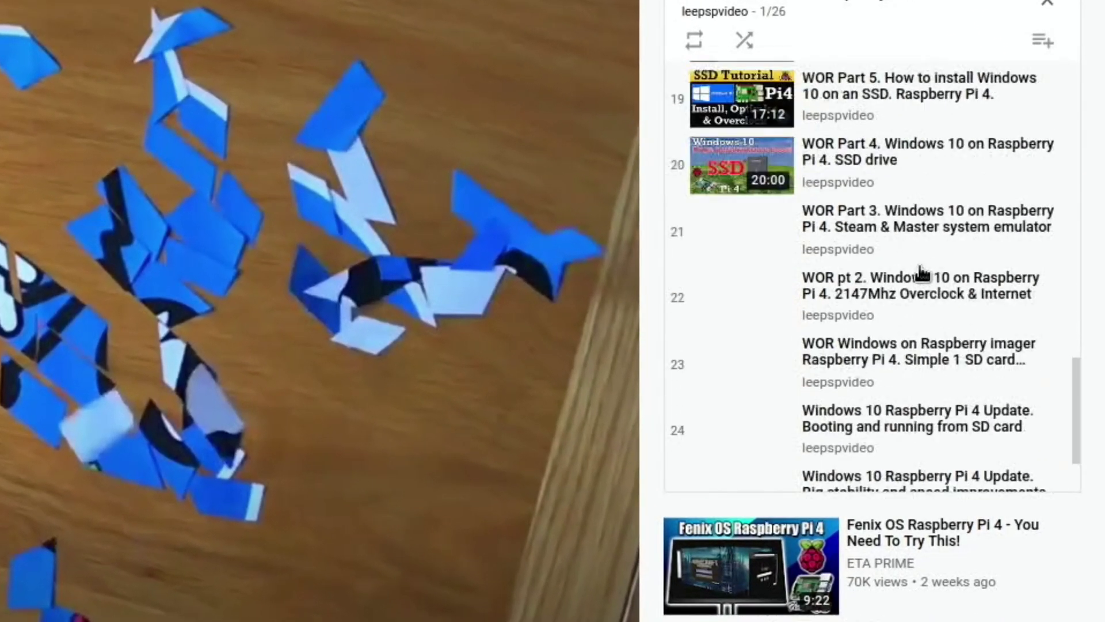
scroll(919, 265, down, 3)
scroll(922, 274, up, 4)
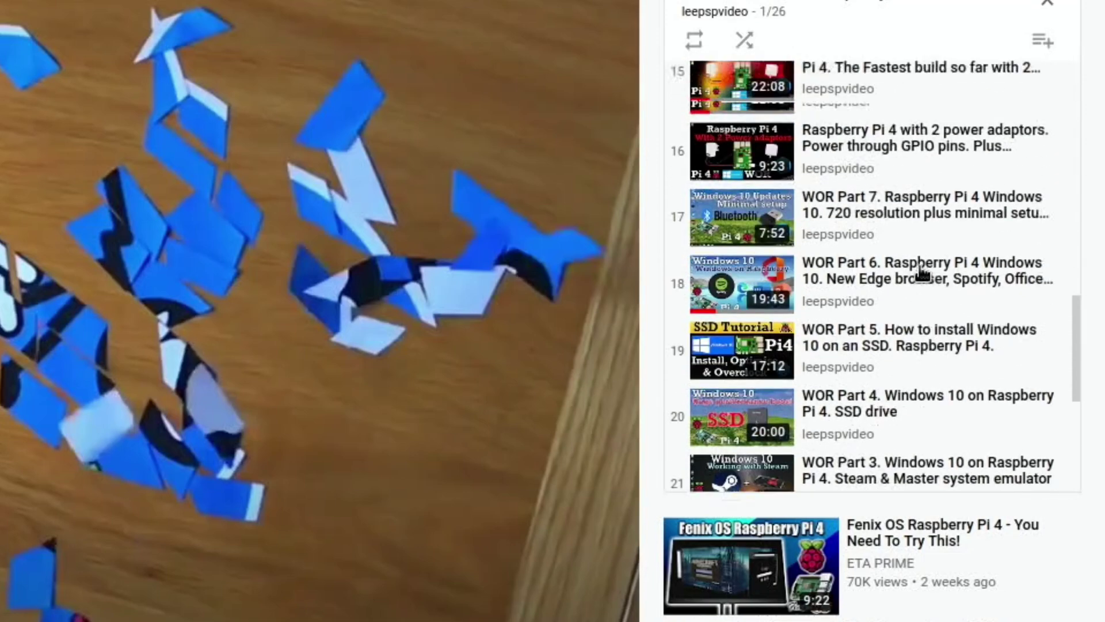
scroll(922, 273, up, 3)
scroll(922, 274, up, 4)
scroll(922, 274, up, 4)
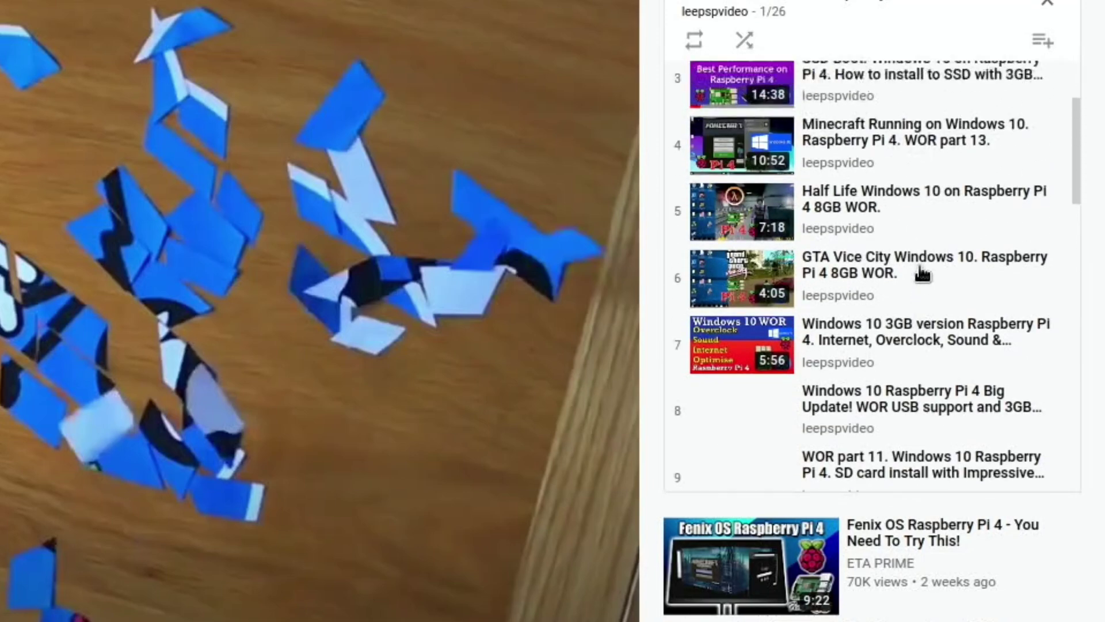
scroll(922, 274, up, 4)
scroll(919, 265, down, 8)
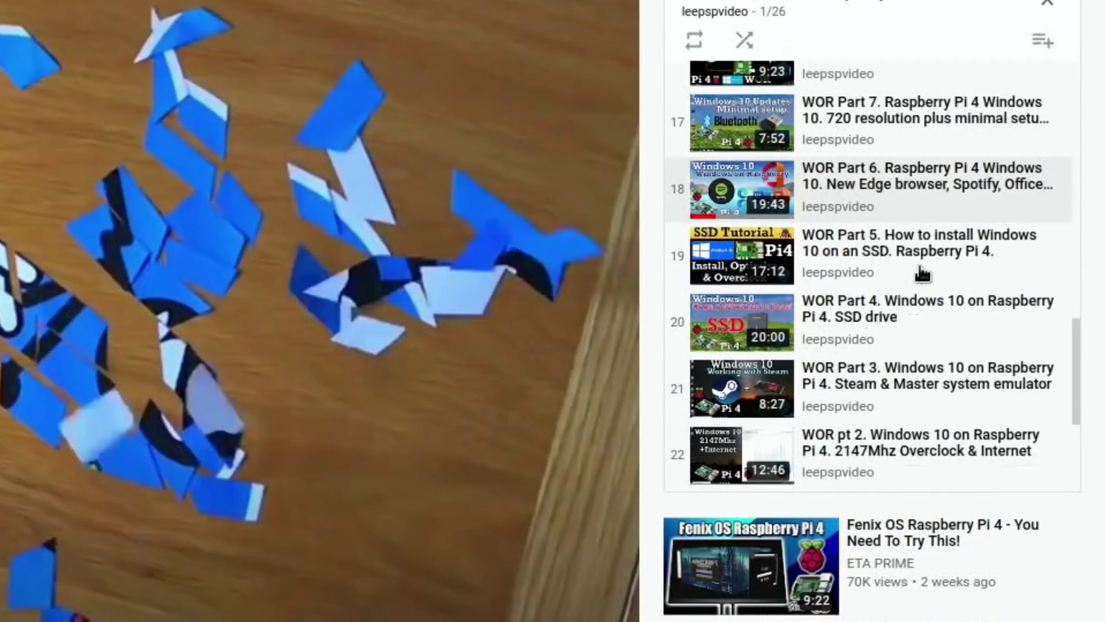
scroll(918, 266, up, 4)
scroll(919, 266, up, 4)
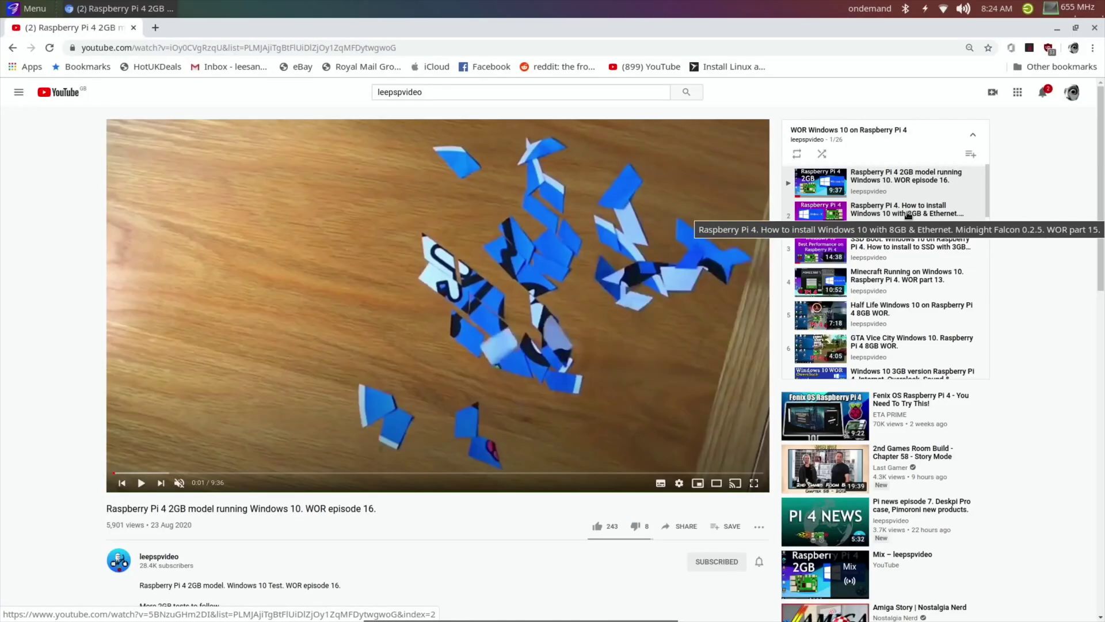
click(907, 214)
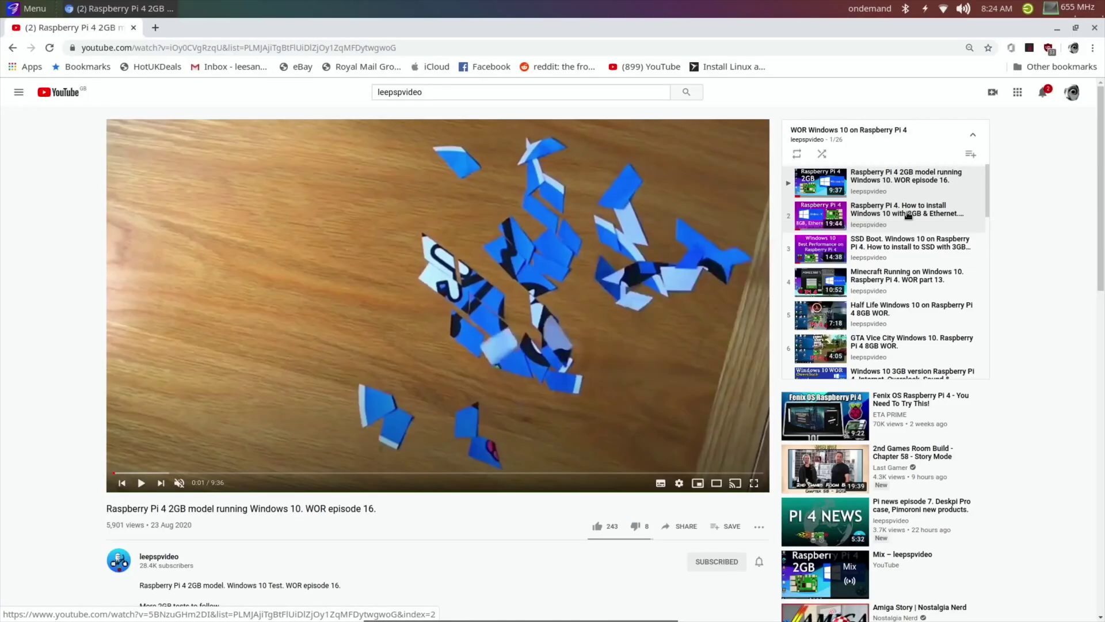